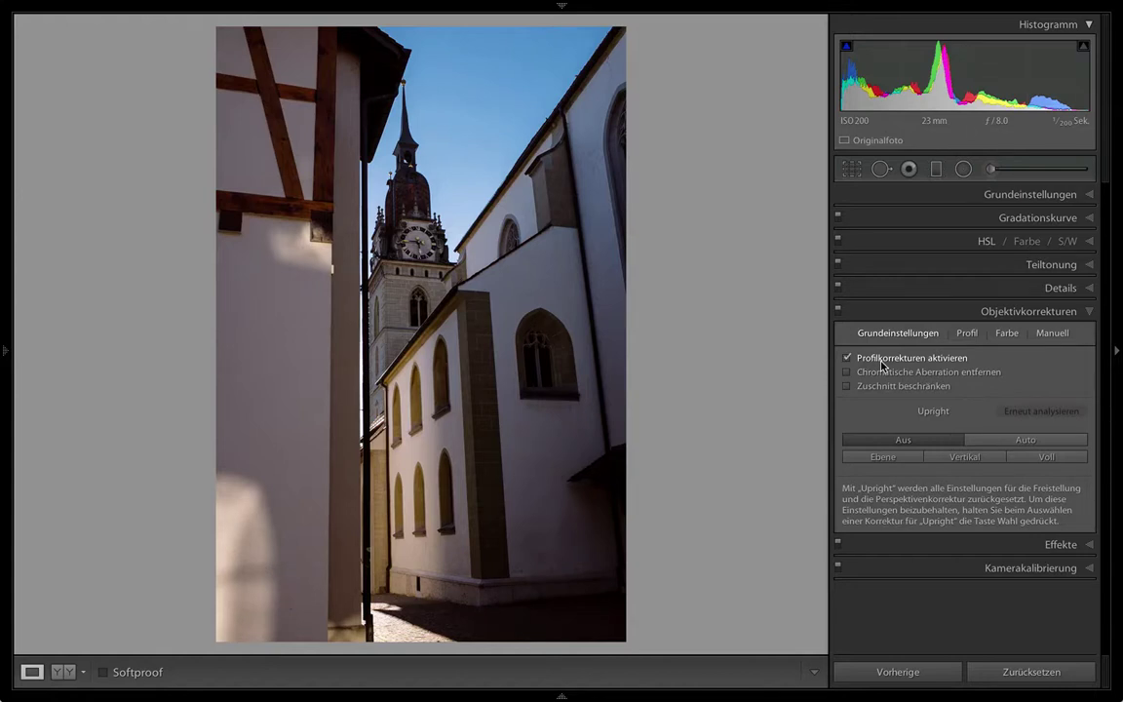
Toggle lens profile corrections off and on, comparing the basic and Profil settings
{"action": "left_click", "coordinate": [882, 365]}
{"action": "left_click", "coordinate": [882, 365]}
{"action": "left_click", "coordinate": [924, 358]}
{"action": "left_click", "coordinate": [922, 359]}
{"action": "left_click", "coordinate": [965, 333]}
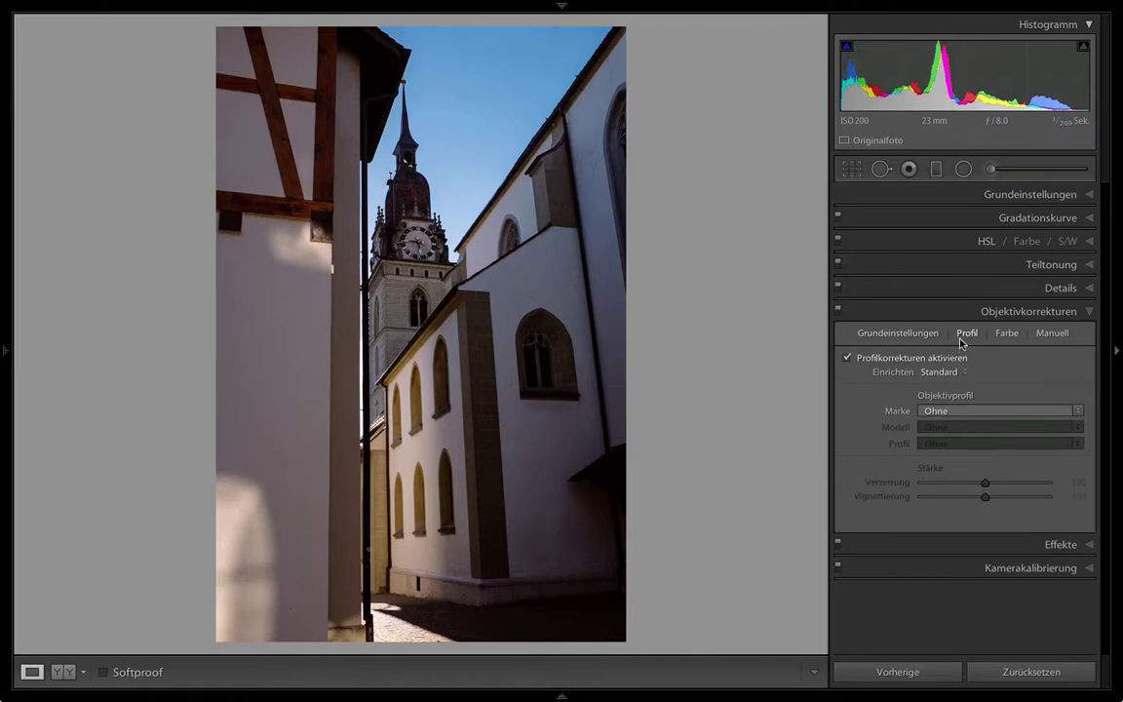
{"action": "left_click", "coordinate": [902, 334]}
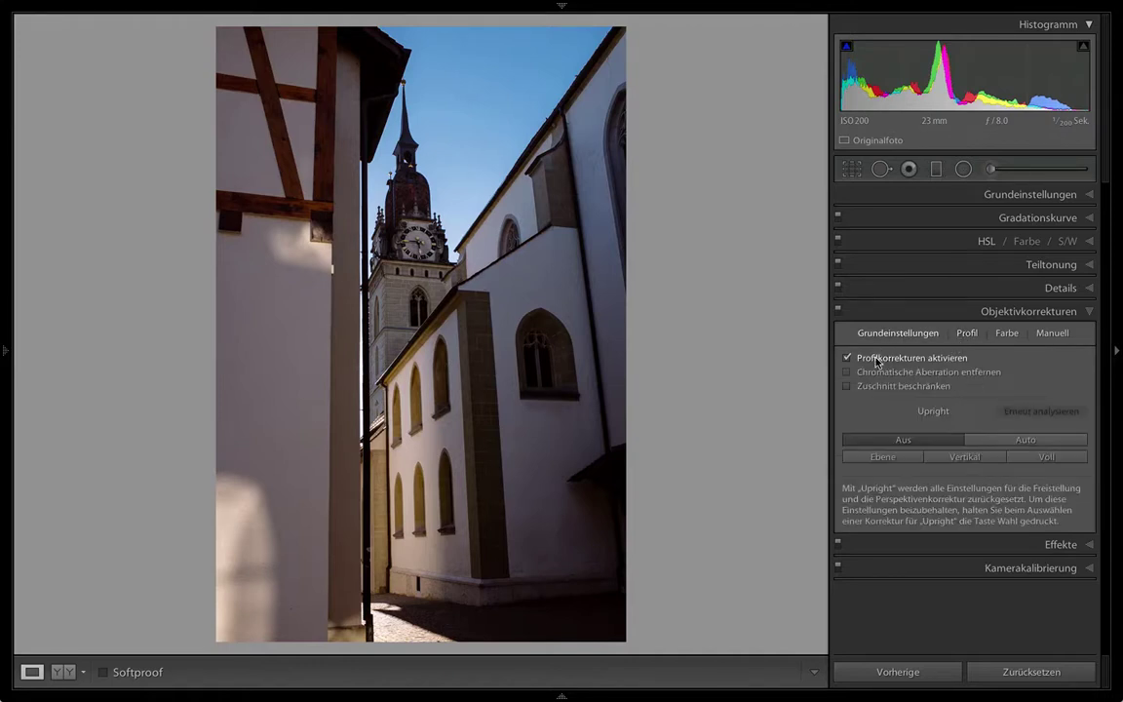
{"action": "left_click", "coordinate": [965, 333]}
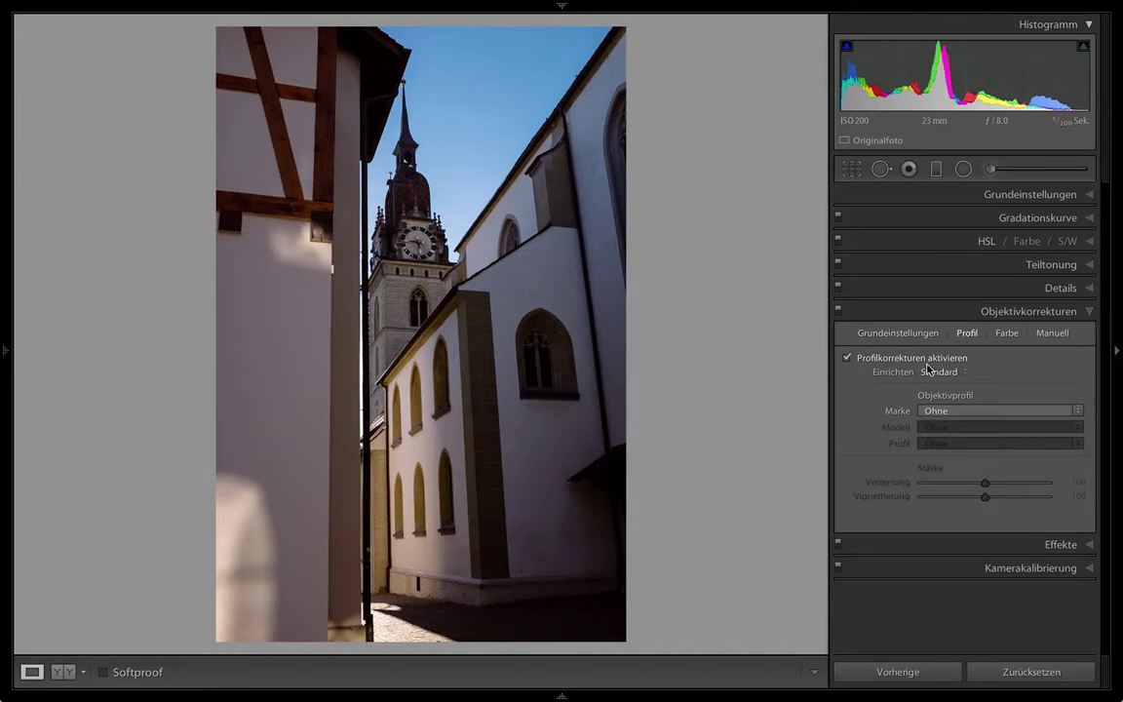
{"action": "left_click", "coordinate": [891, 337]}
Re-enable profile corrections and end on Profil, with make, model and profile set to Ohne
{"action": "left_click", "coordinate": [846, 357]}
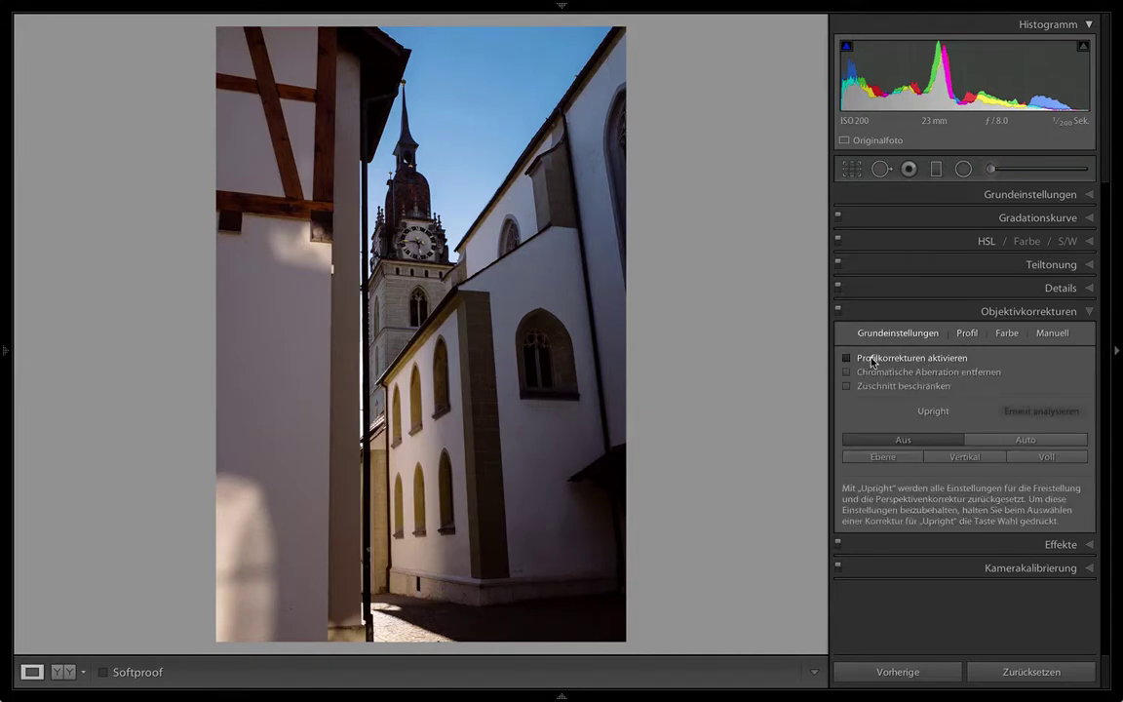
{"action": "left_click", "coordinate": [966, 333]}
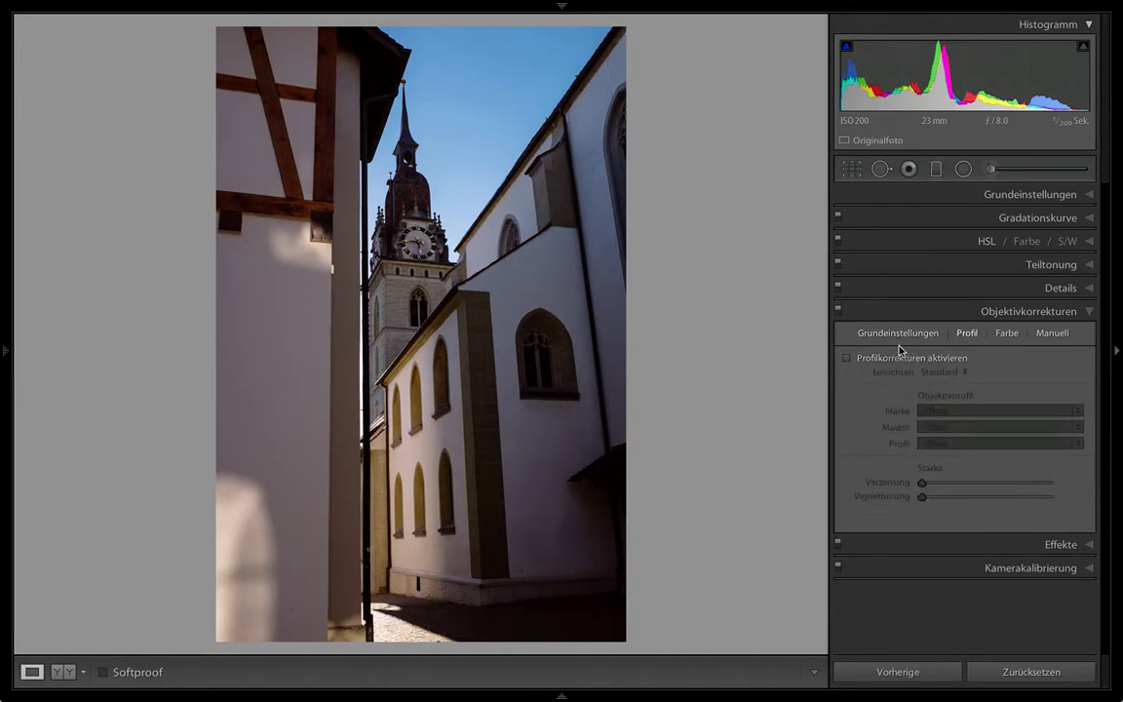
{"action": "left_click", "coordinate": [929, 359]}
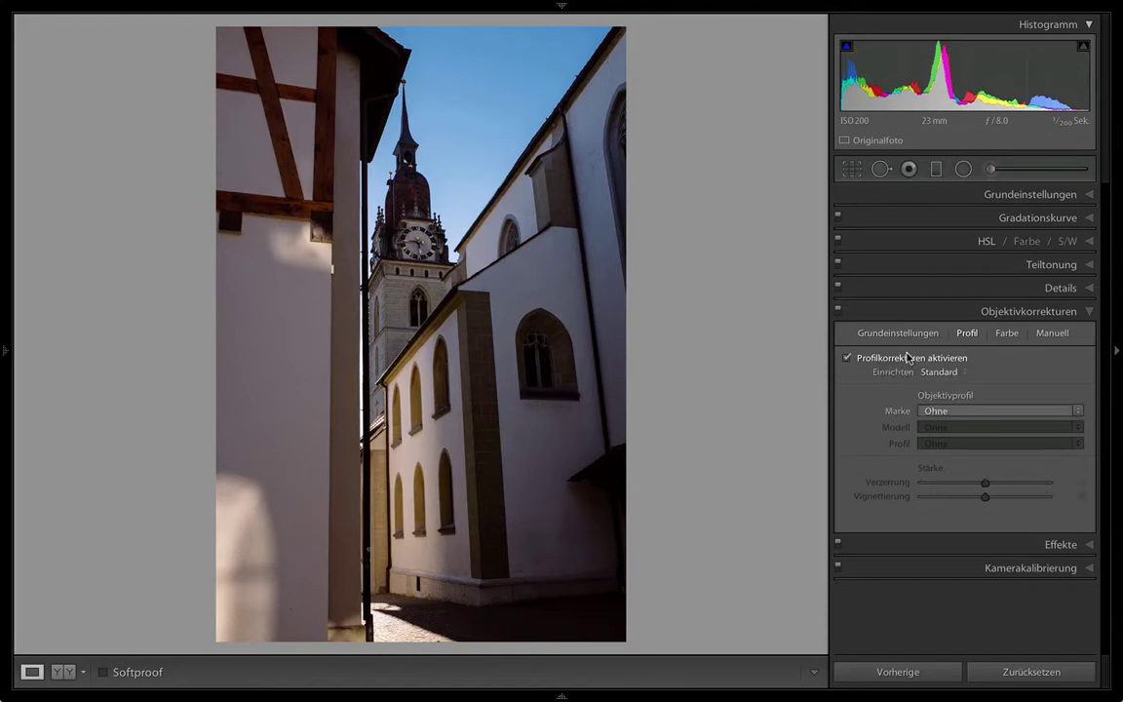
{"action": "left_click", "coordinate": [893, 334]}
{"action": "left_click", "coordinate": [966, 333]}
{"action": "left_click", "coordinate": [896, 333]}
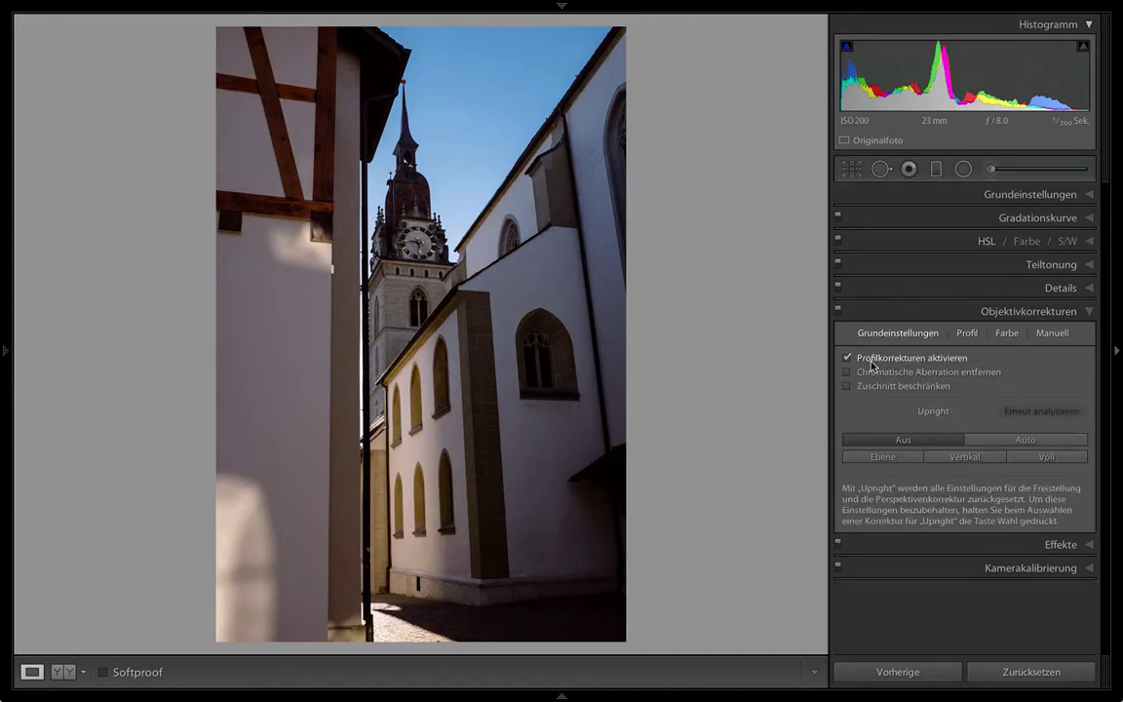
{"action": "left_click", "coordinate": [963, 333]}
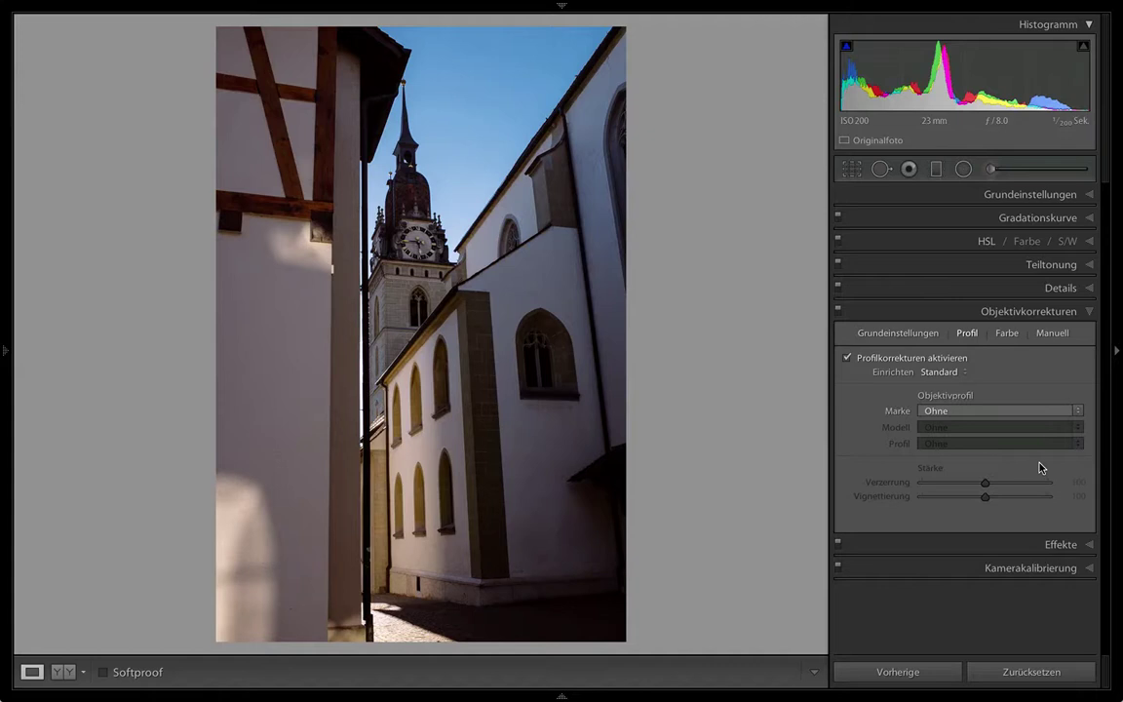
Choose Fujifilm as lens make, auto-filling FinePix X100 model and Adobe (Fujifilm FinePix X100) profile
{"action": "left_click", "coordinate": [970, 412]}
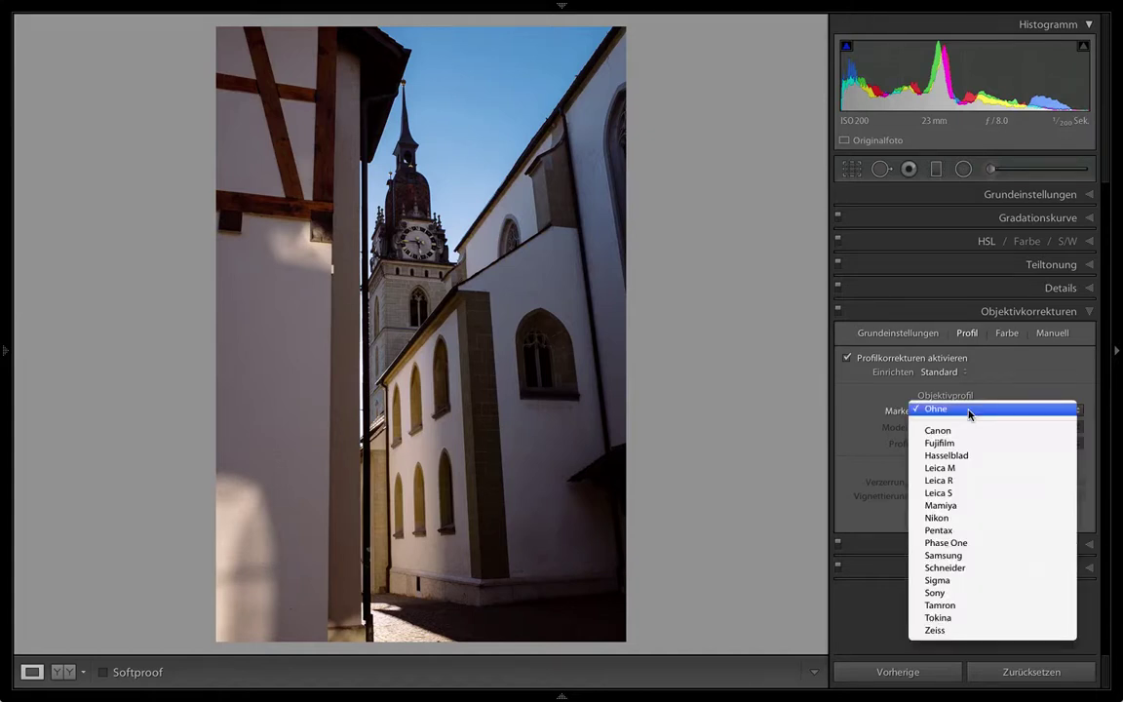
{"action": "left_click", "coordinate": [972, 444]}
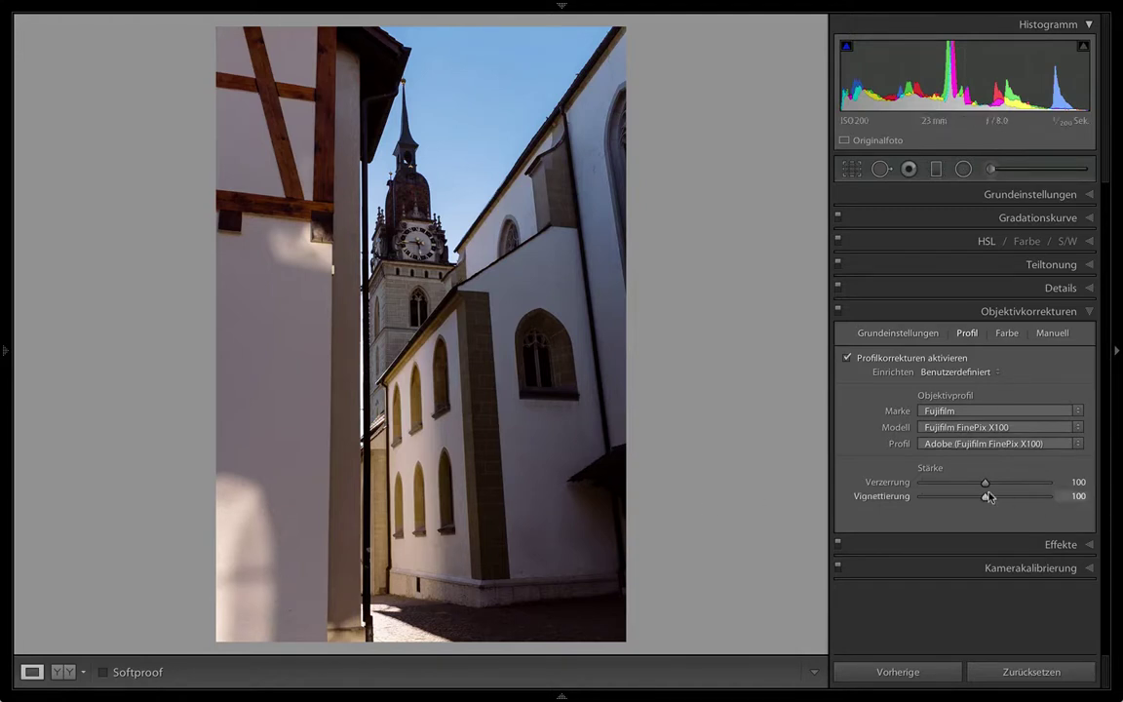
Lower vignetting correction to 10, briefly trying distortion at 0 before restoring it to 100
{"action": "mouse_move", "coordinate": [985, 500]}
{"action": "left_mouse_down"}
{"action": "mouse_move", "coordinate": [889, 498]}
{"action": "mouse_move", "coordinate": [928, 498]}
{"action": "left_mouse_up"}
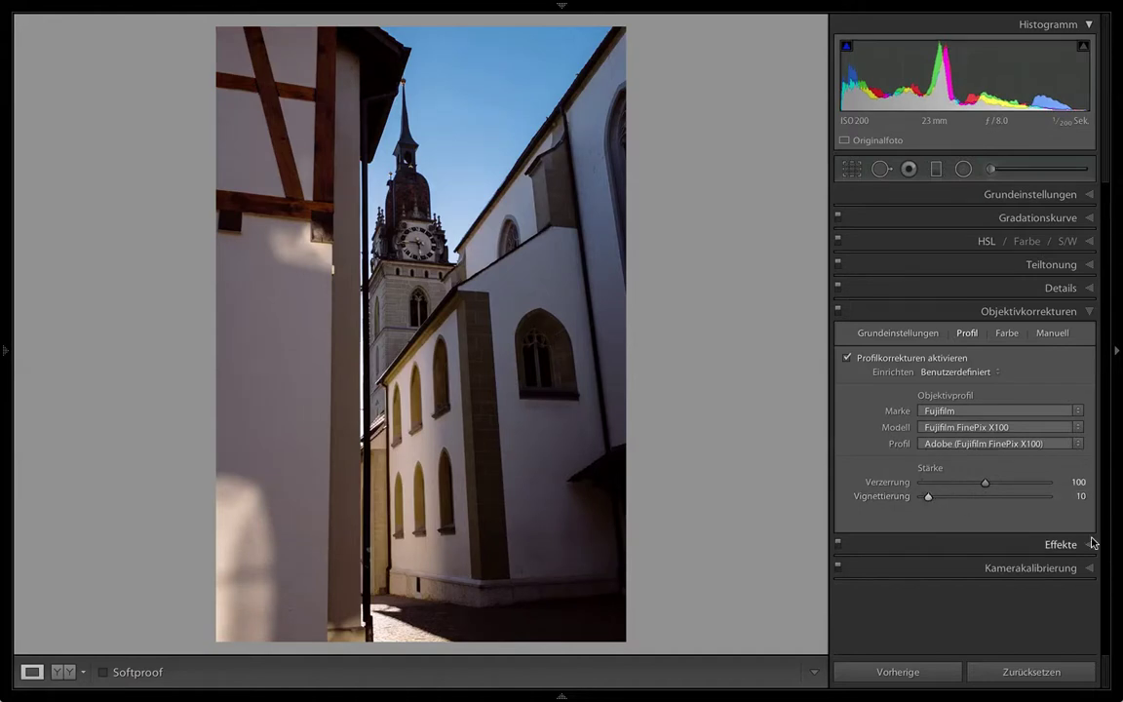
{"action": "left_click_drag", "start_coordinate": [985, 482], "coordinate": [780, 484]}
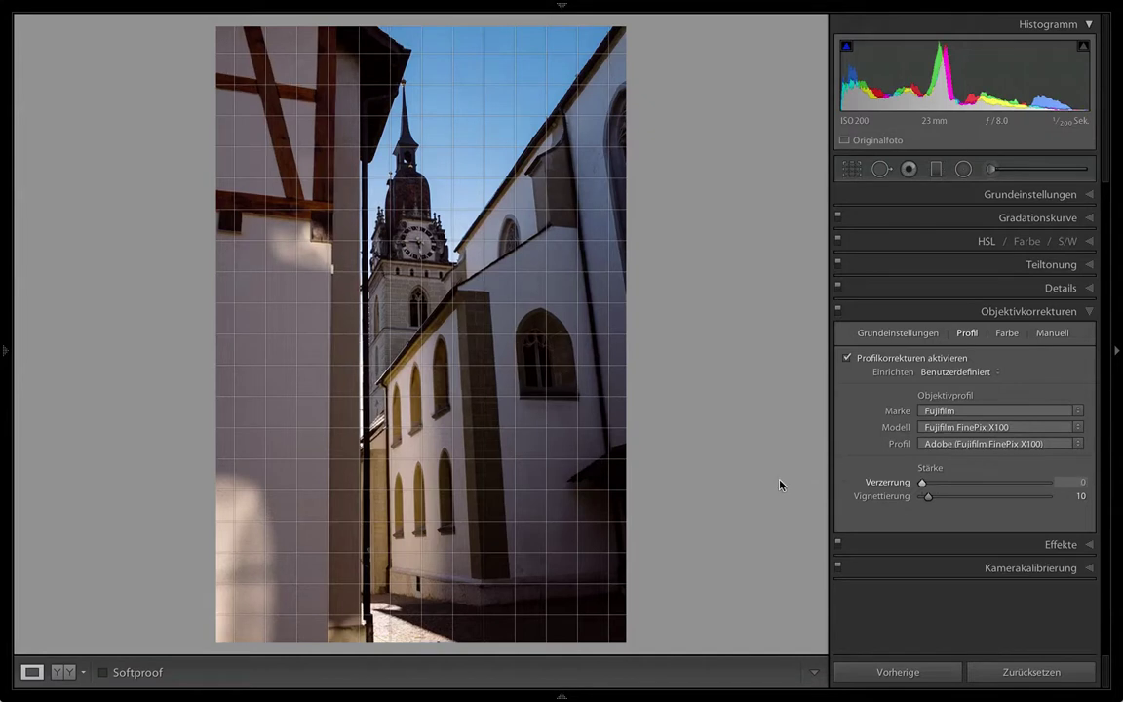
{"action": "left_click", "coordinate": [1072, 482]}
{"action": "type", "text": "100"}
{"action": "key", "text": "Return"}
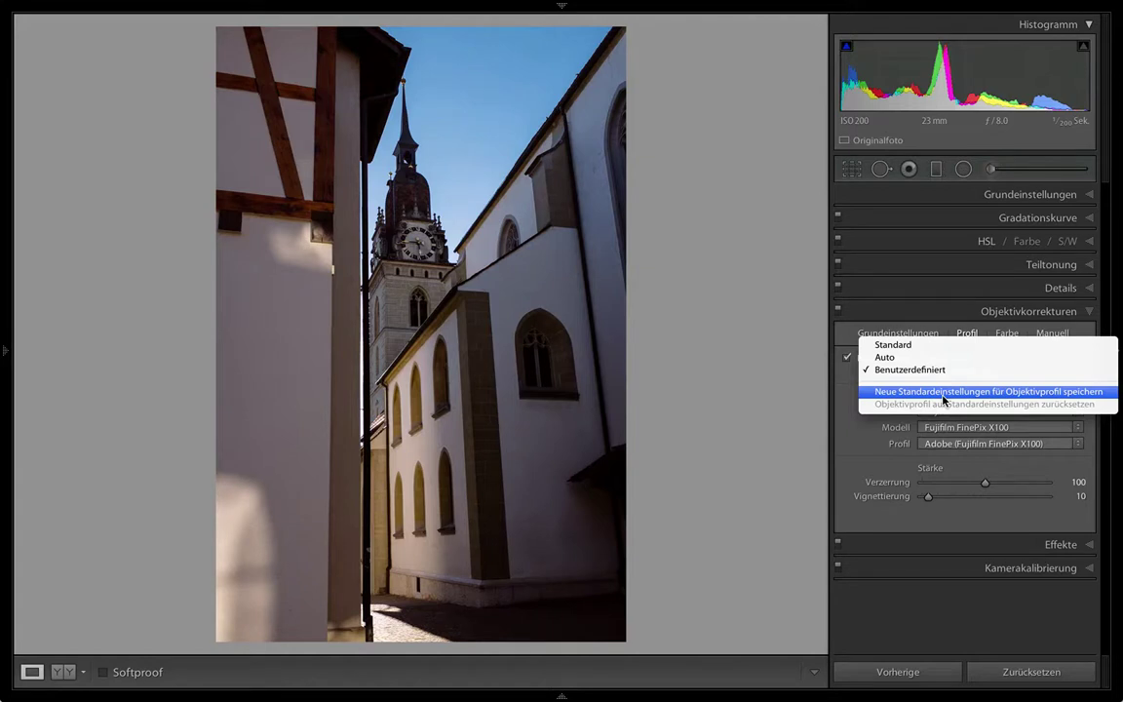
Save the X100 profile with vignetting 10 as the new lens-profile default, resetting distortion to 100
{"action": "left_click", "coordinate": [944, 392]}
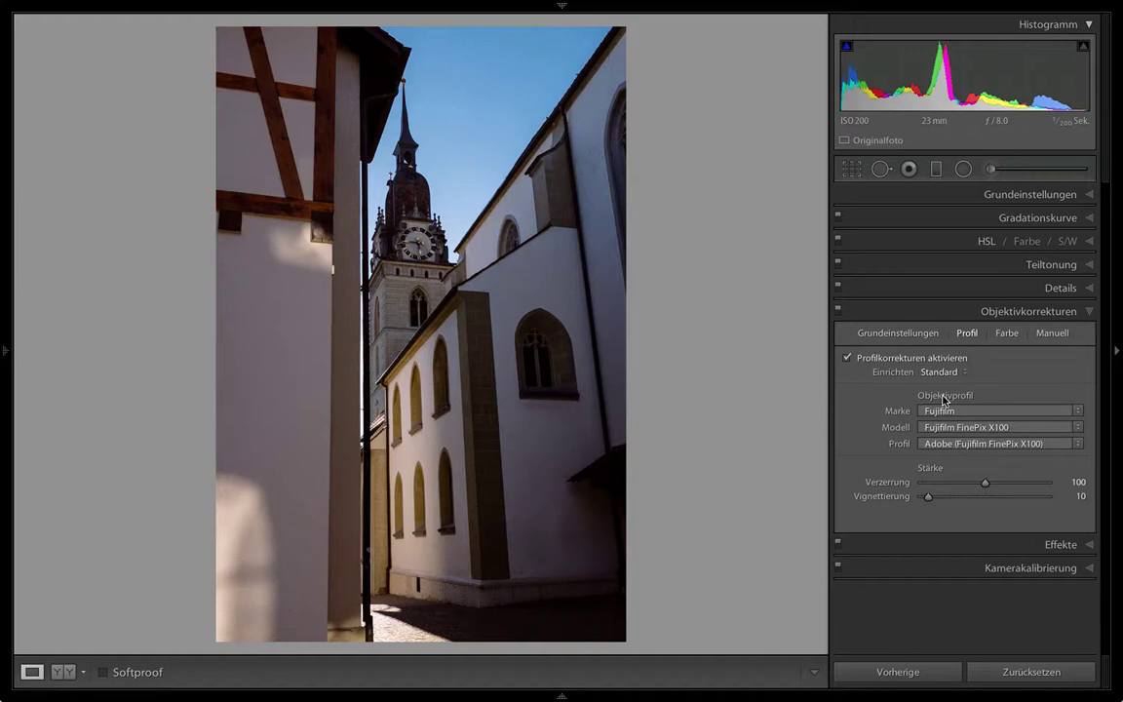
{"action": "left_click_drag", "start_coordinate": [985, 482], "coordinate": [1033, 481]}
{"action": "double_click", "coordinate": [1023, 481]}
Enable chromatic aberration removal, constrained crop and Auto Upright, then advance to the next photo
{"action": "left_click", "coordinate": [889, 333]}
{"action": "left_click", "coordinate": [847, 371]}
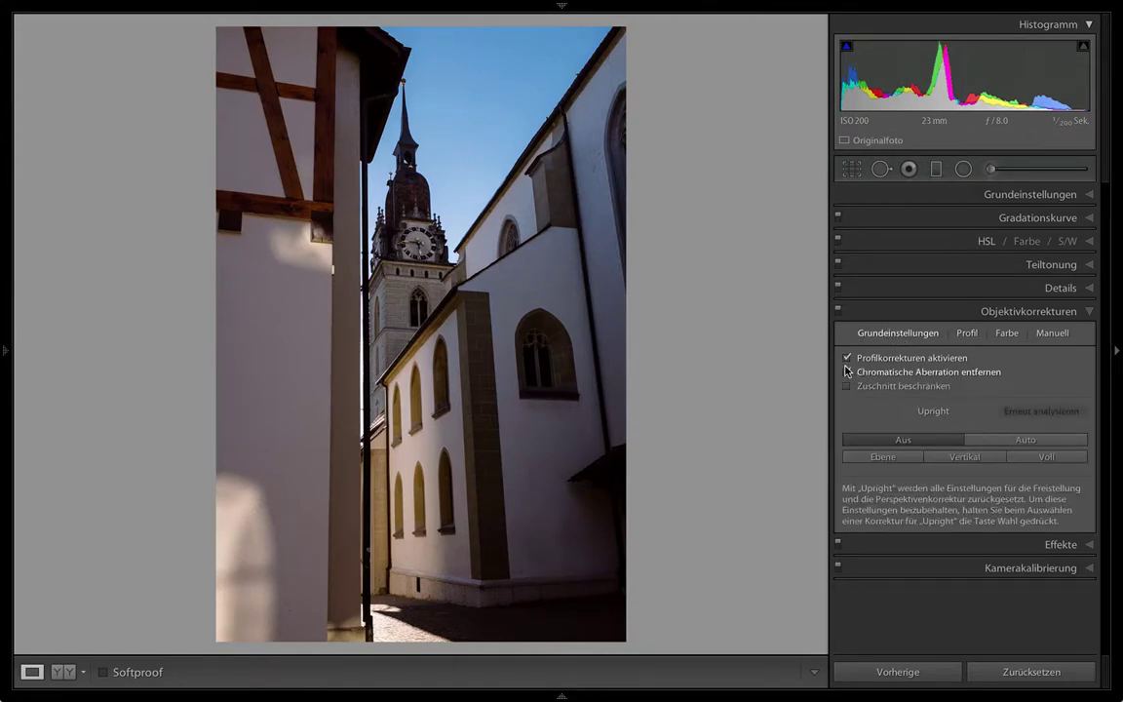
{"action": "left_click", "coordinate": [847, 386]}
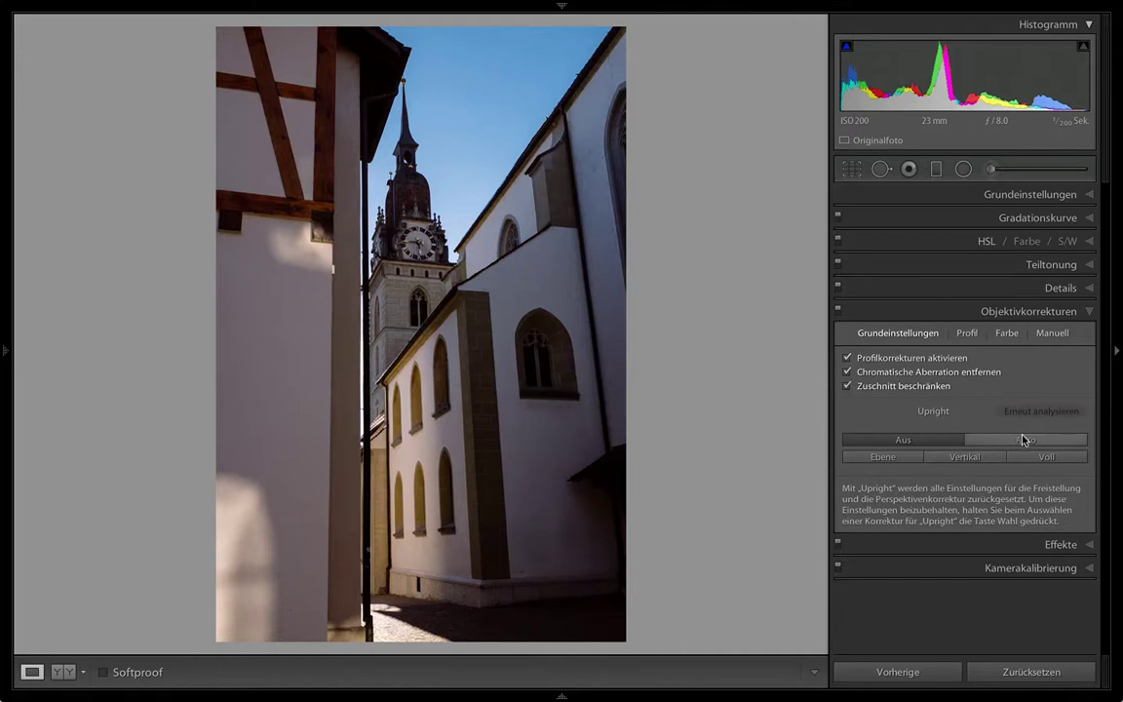
{"action": "left_click", "coordinate": [1022, 441]}
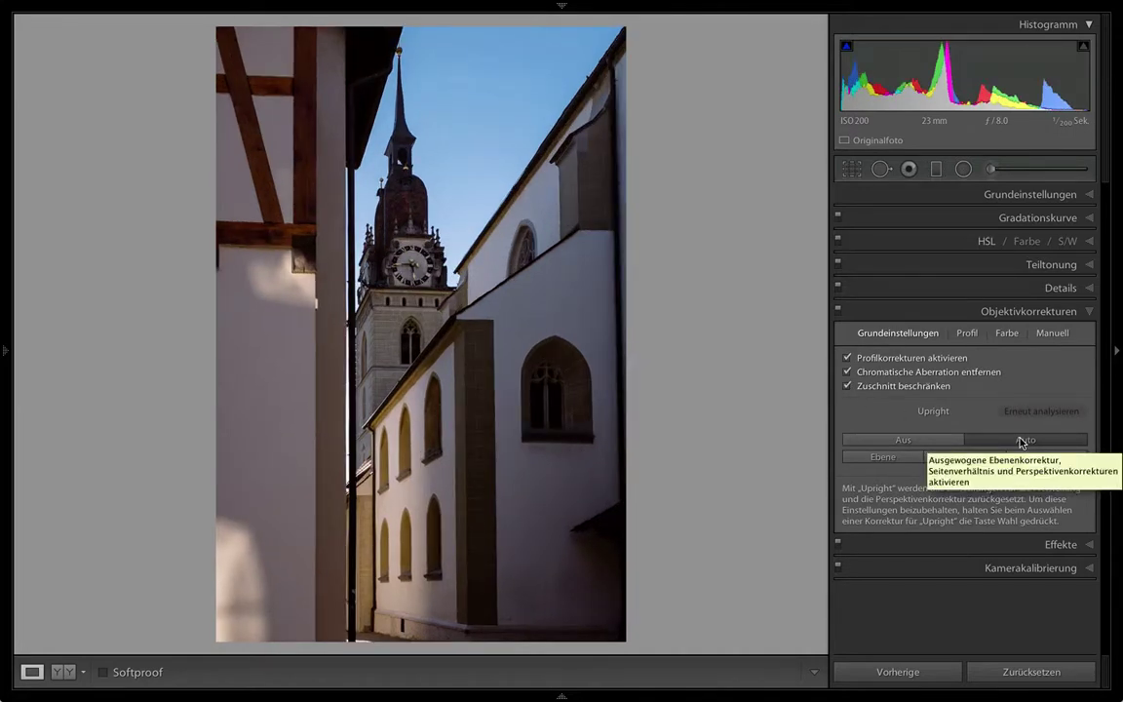
{"action": "key", "text": "Right"}
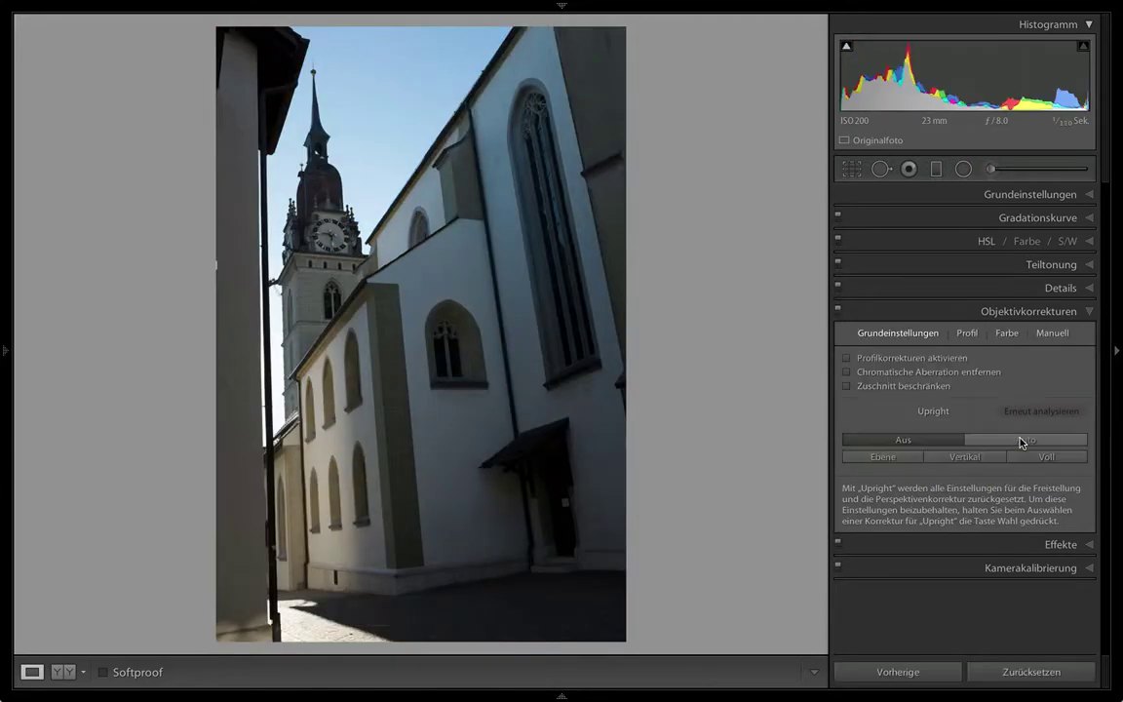
On the next church photo, enable profile corrections and check the Profil settings
{"action": "key", "text": "Right"}
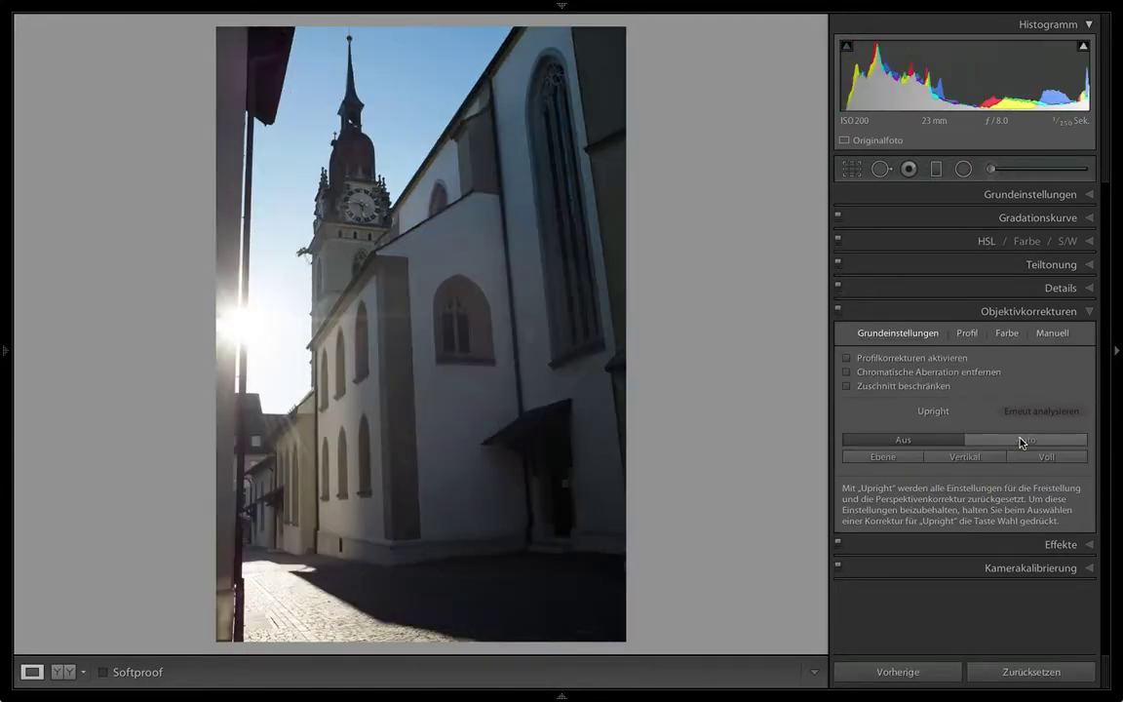
{"action": "left_click", "coordinate": [889, 360]}
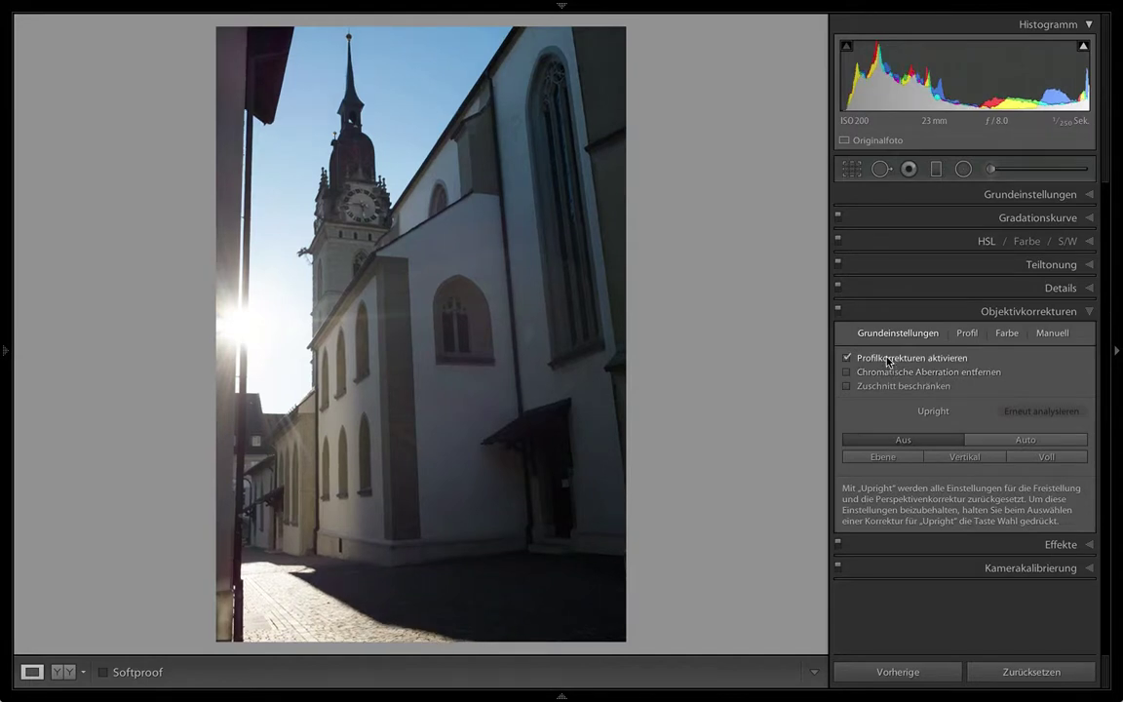
{"action": "left_click", "coordinate": [888, 361]}
{"action": "left_click", "coordinate": [888, 361]}
{"action": "left_click", "coordinate": [888, 361]}
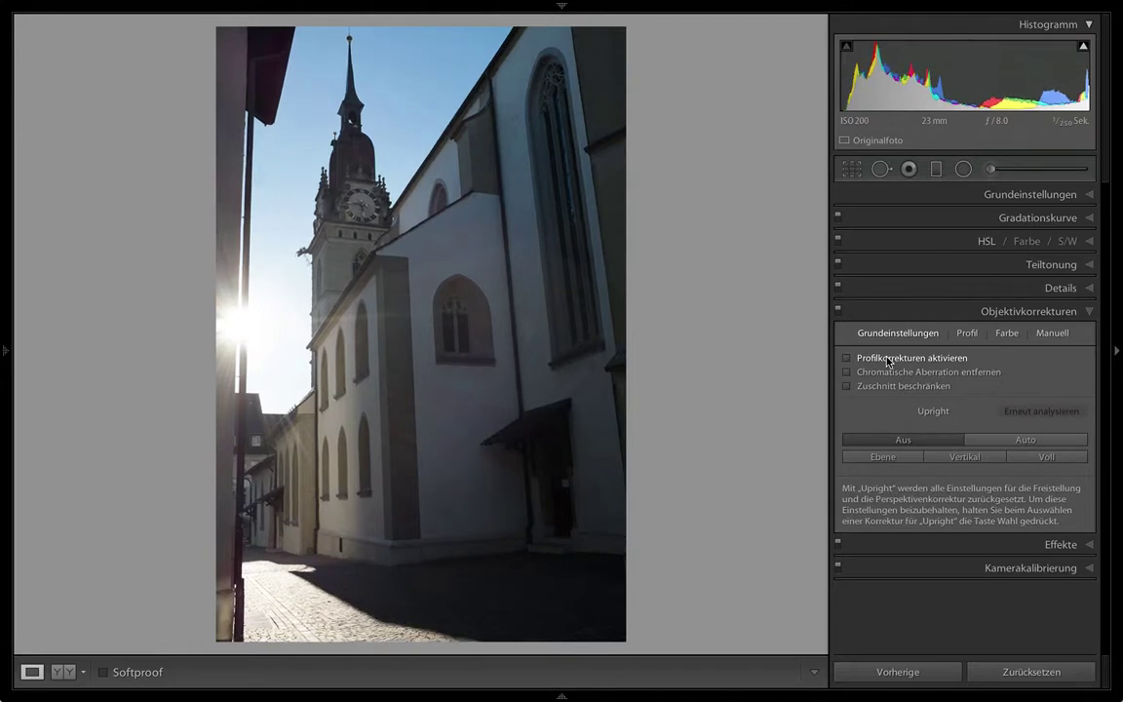
{"action": "left_click", "coordinate": [888, 361]}
{"action": "left_click", "coordinate": [966, 333]}
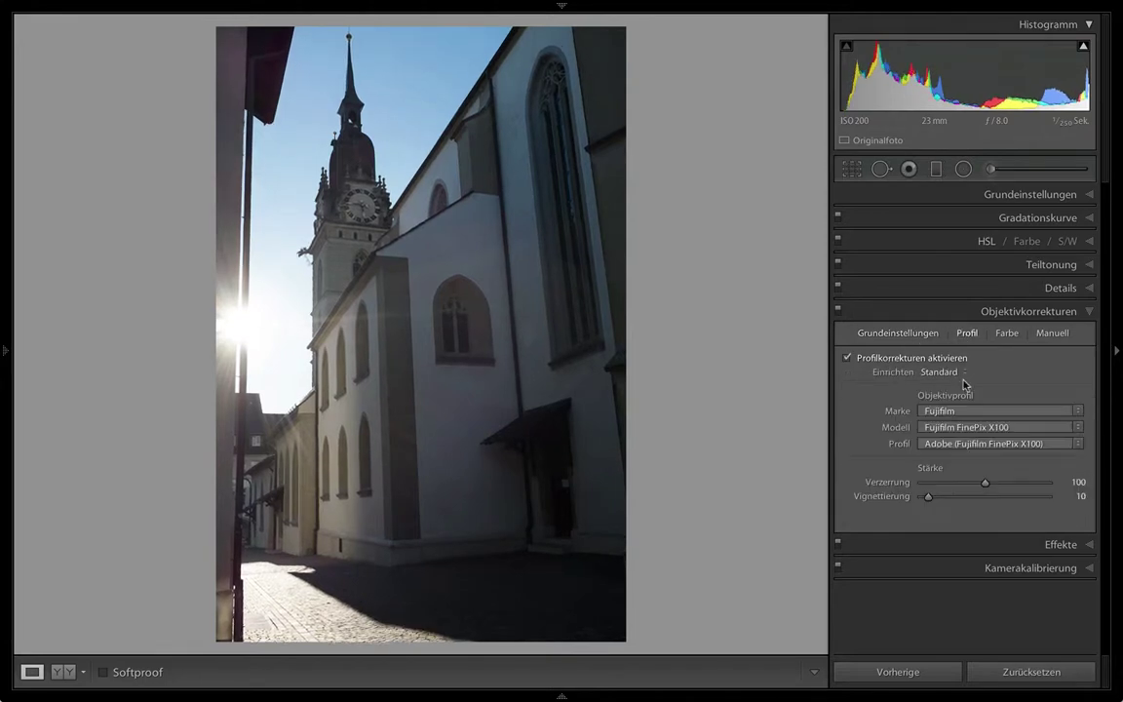
{"action": "left_click", "coordinate": [884, 335]}
Enable chromatic aberration removal, constrained crop and Auto Upright, then verify the X100 profile at vignetting 10
{"action": "left_click", "coordinate": [860, 371]}
{"action": "left_click", "coordinate": [862, 386]}
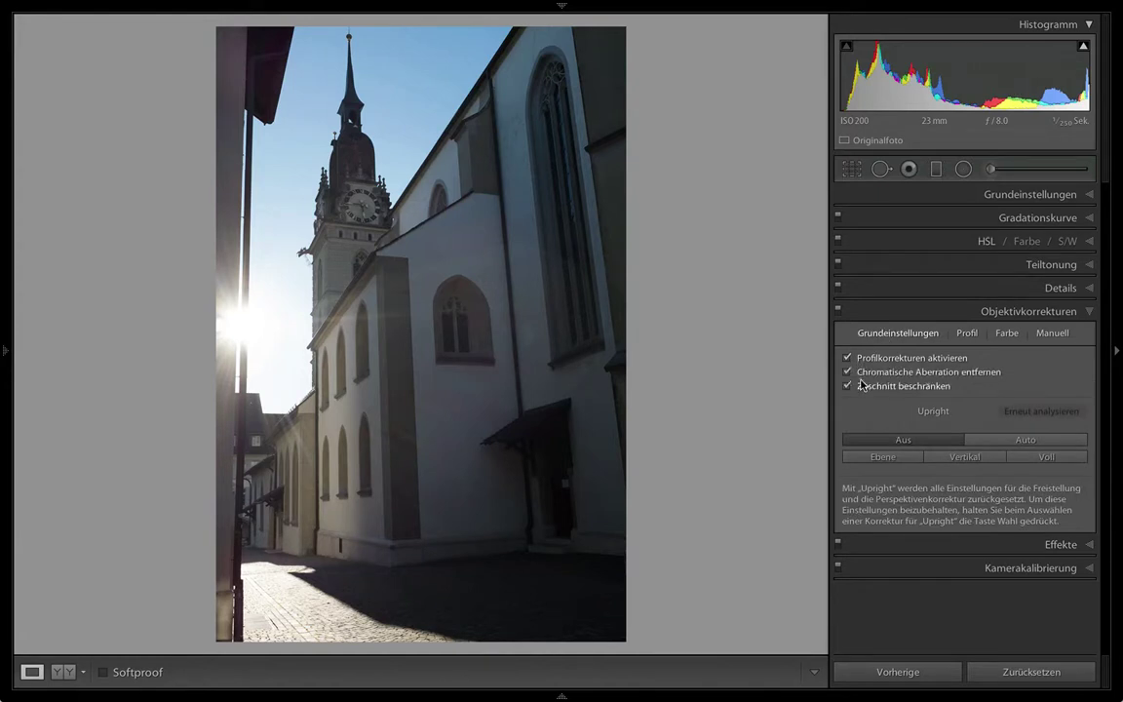
{"action": "left_click", "coordinate": [993, 444]}
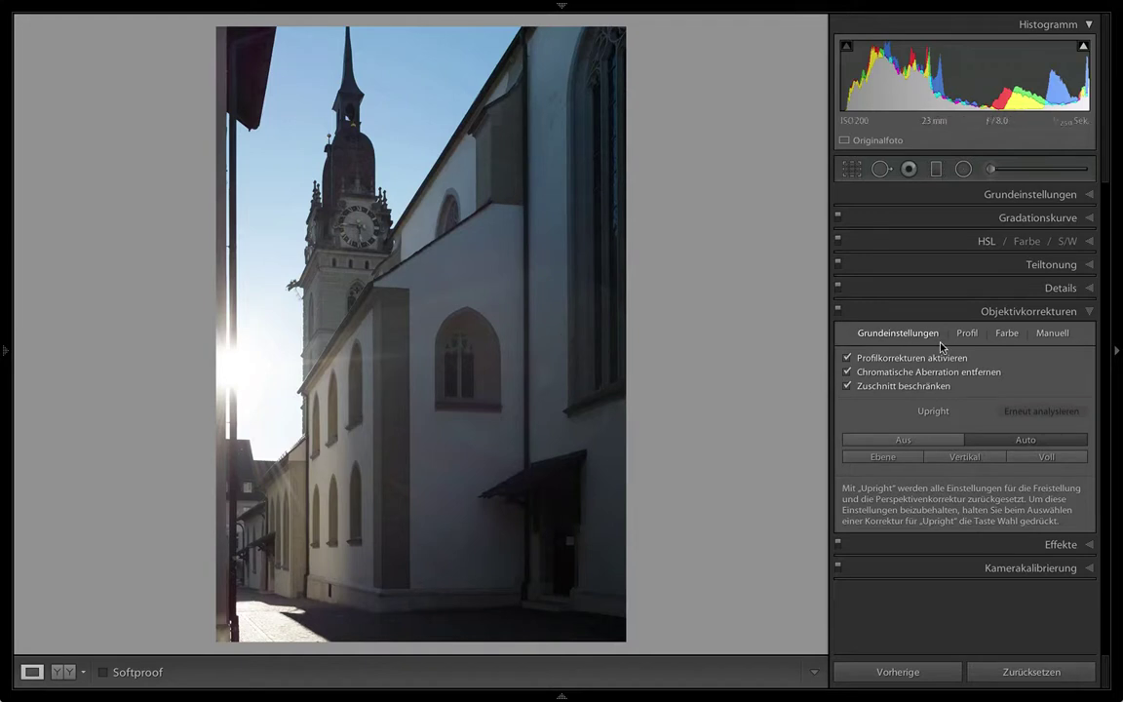
{"action": "left_click", "coordinate": [971, 334]}
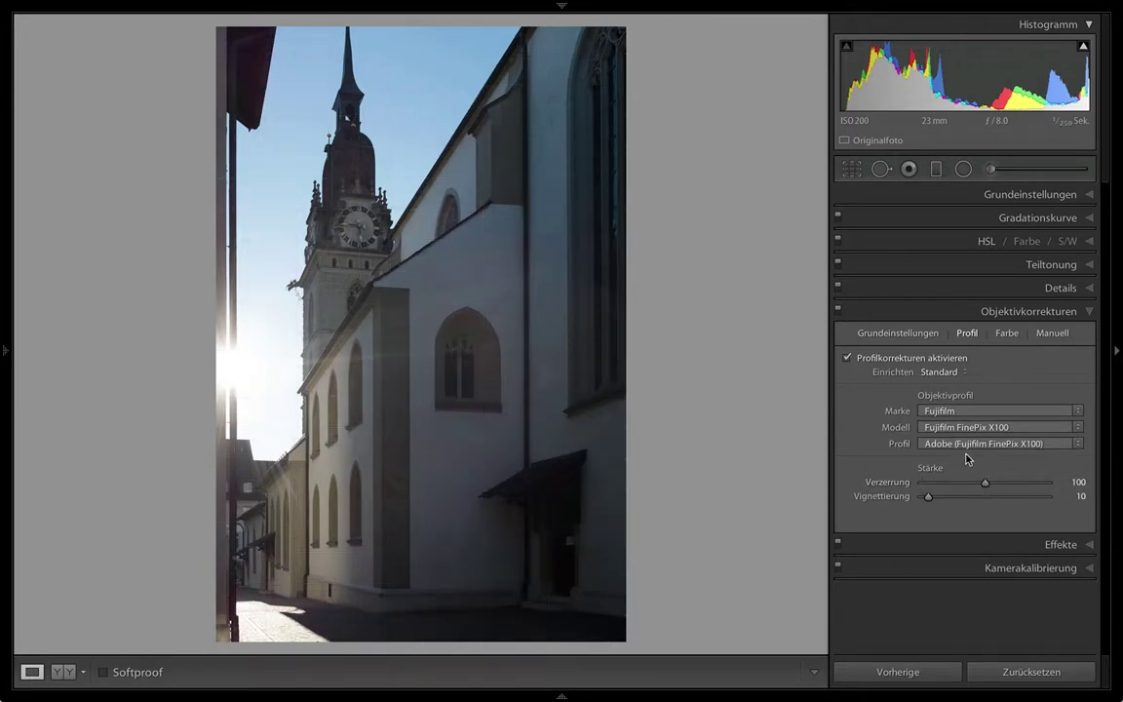
{"action": "left_click", "coordinate": [986, 485]}
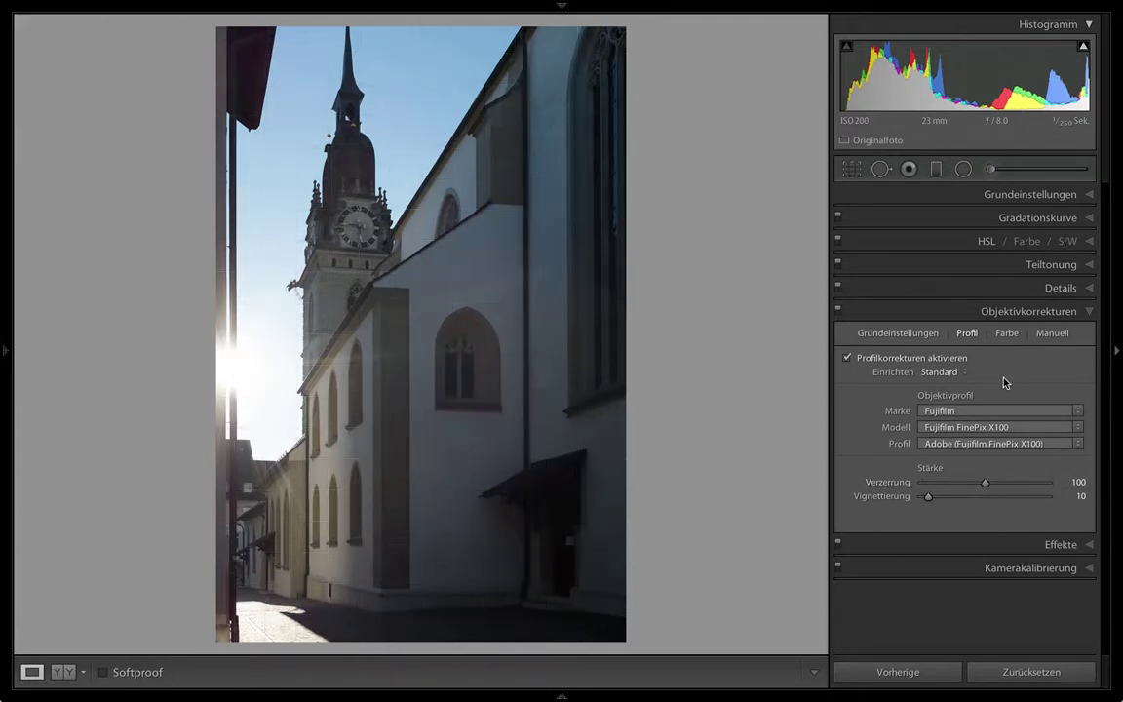